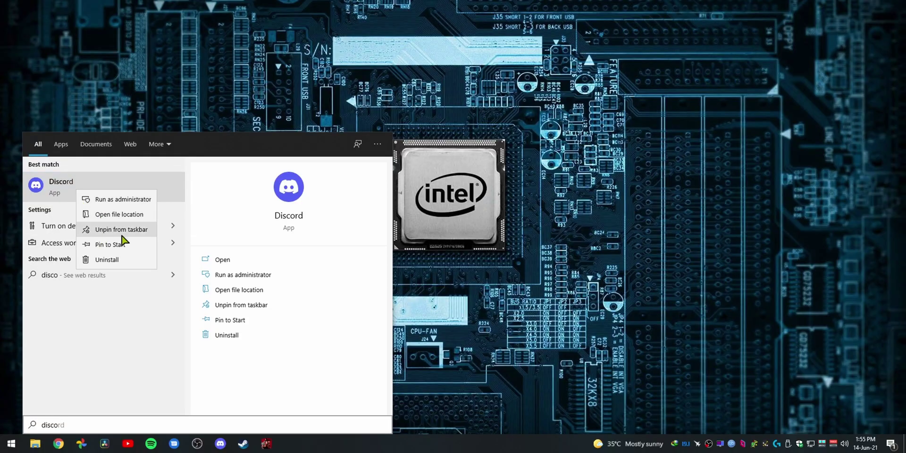
Step: Open Discord from the desktop and switch to the TF server
click(214, 448)
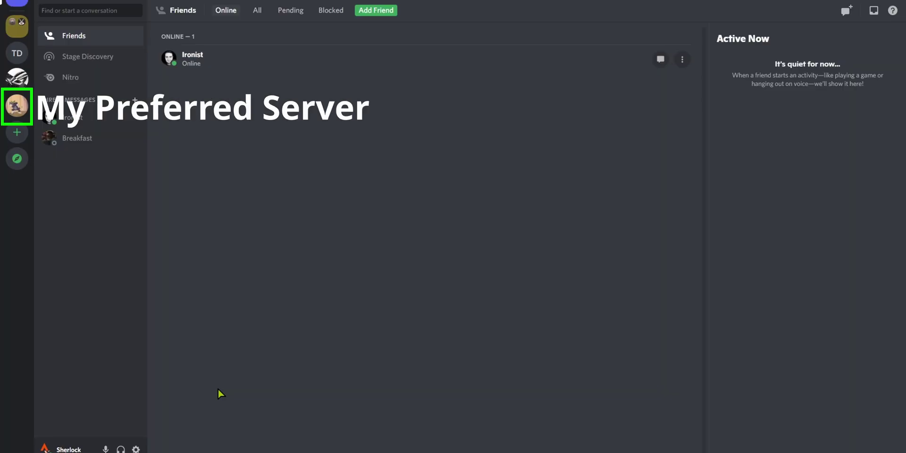
key(ctrl+alt+Up)
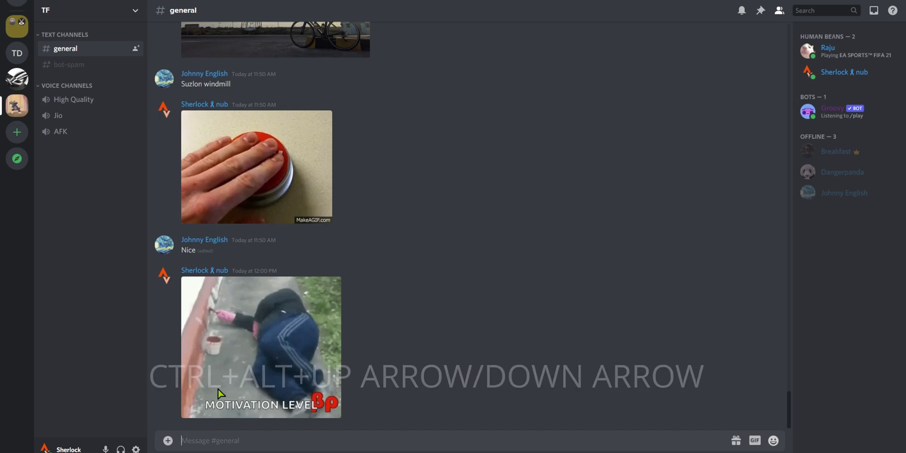
Step: Cycle up through the servers past Northgard Official, and cycle back down through TheEasyWay to the TF server
key(ctrl+alt+Up)
key(ctrl+alt+Up)
key(ctrl+alt+Up)
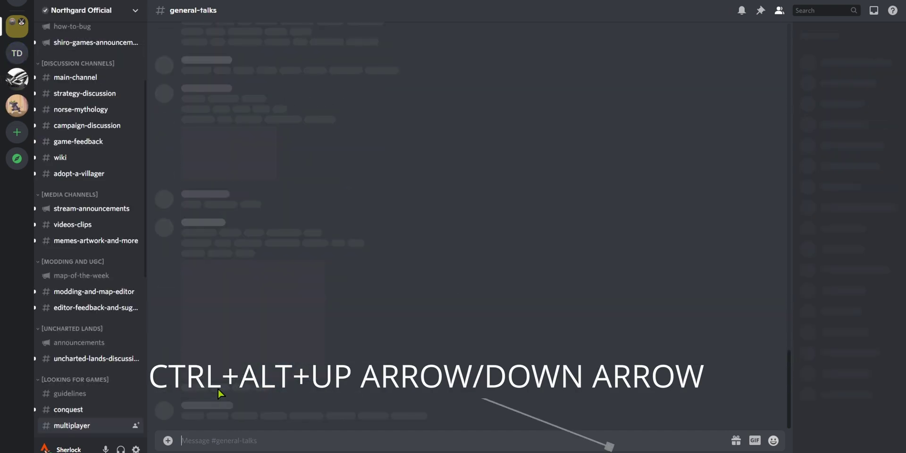
key(ctrl+alt+Up)
key(ctrl+alt+Down)
key(ctrl+alt+Down)
key(ctrl+alt+Down)
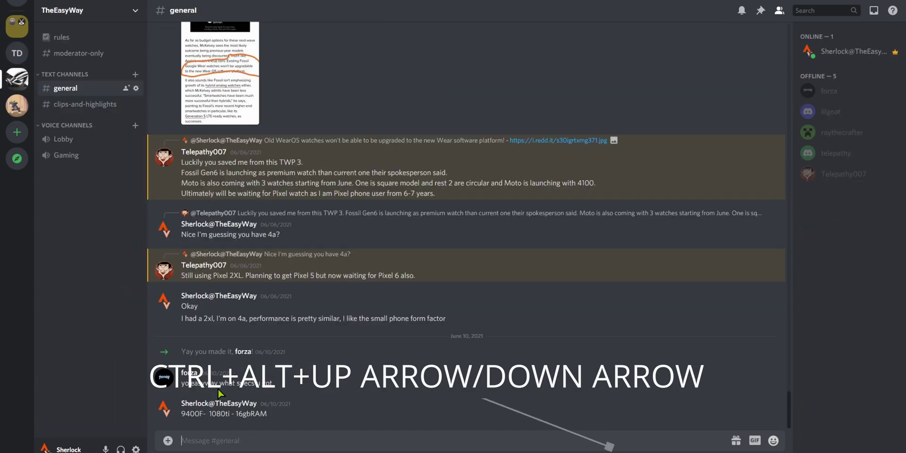
key(ctrl+alt+Down)
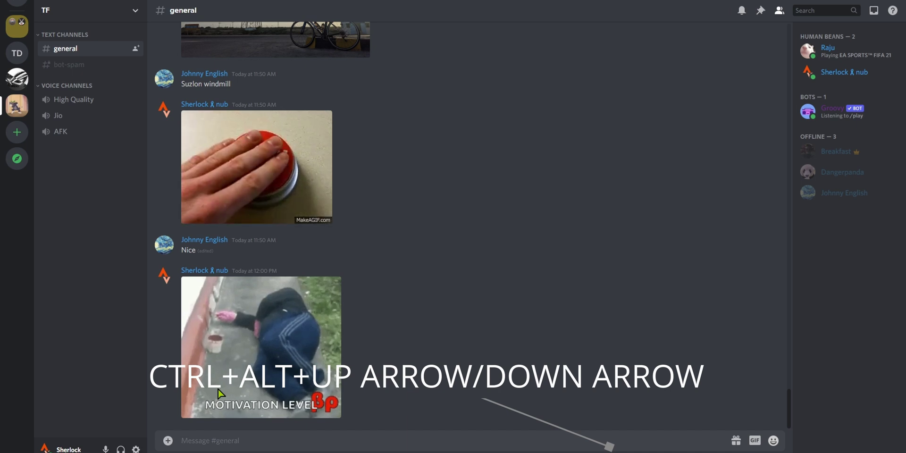
Step: Alternate between the bot-spam and general text channels of the TF server, finishing on general
key(alt+Down)
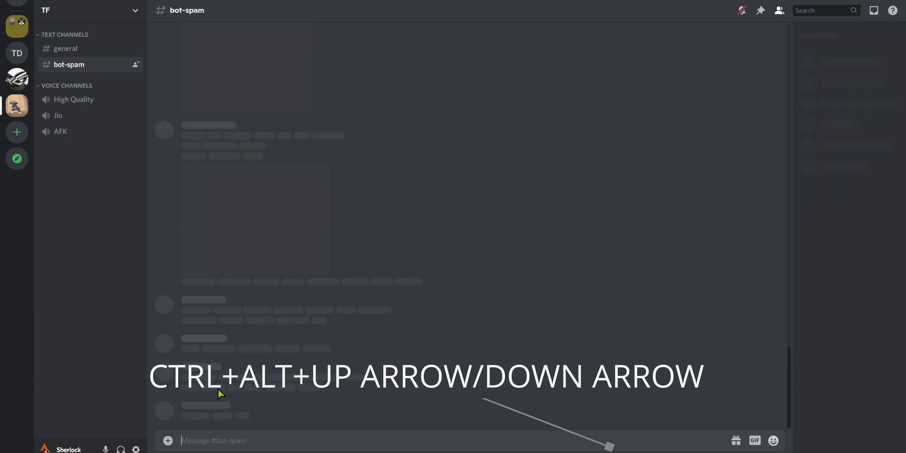
key(alt+Up)
key(alt+Down)
key(alt+Up)
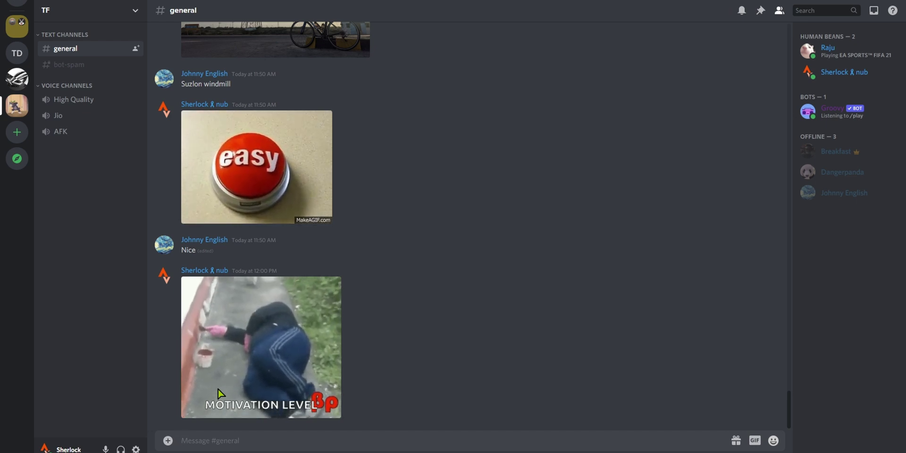
key(alt+Down)
key(alt+Up)
key(alt+Down)
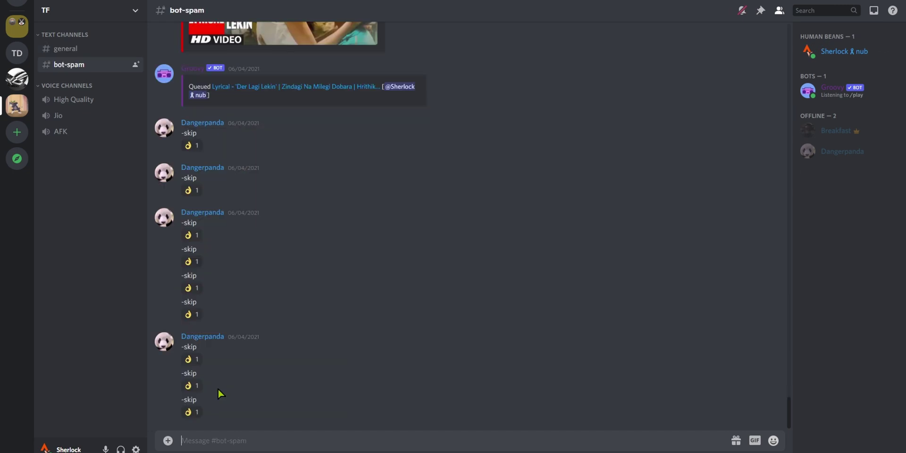
key(alt+Up)
key(alt+Down)
key(alt+Up)
Step: Switch back and forth between the TF server and the servers above it, including TheEasyWay, finishing on TF
key(ctrl+alt+Up)
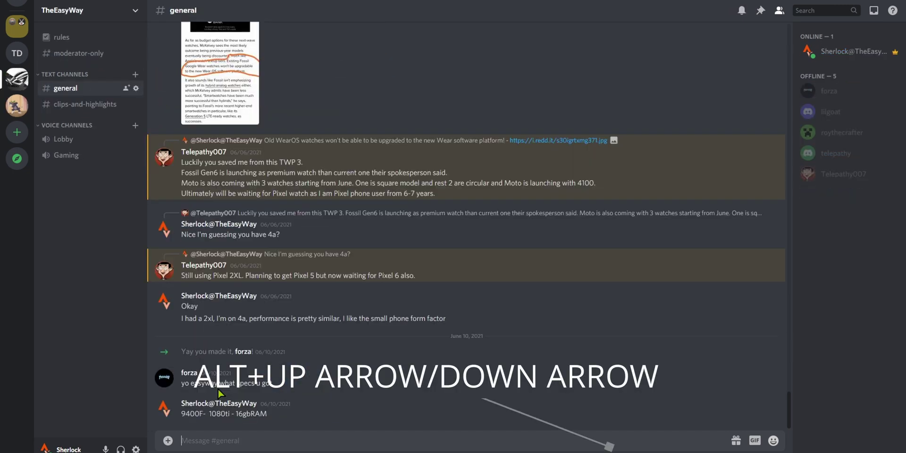
key(ctrl+alt+Up)
key(ctrl+alt+Down)
key(ctrl+alt+Down)
key(ctrl+alt+Up)
key(ctrl+alt+Up)
key(ctrl+alt+Down)
key(ctrl+alt+Down)
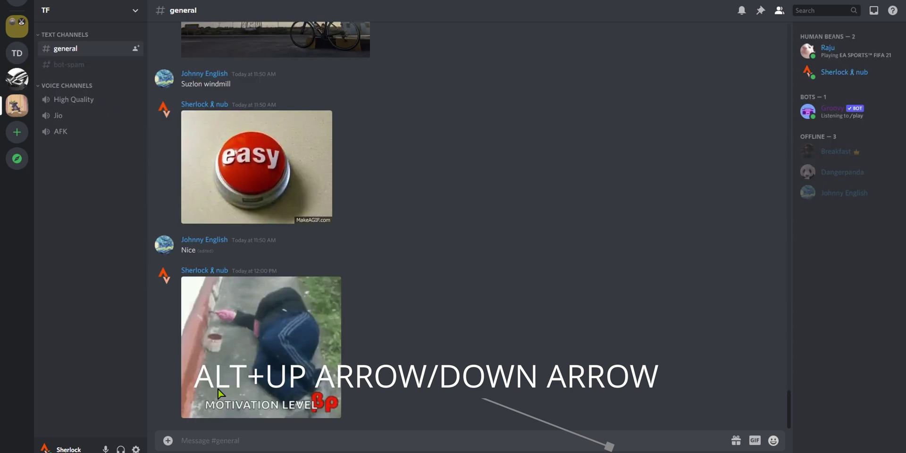
key(ctrl+alt+Up)
key(ctrl+alt+Down)
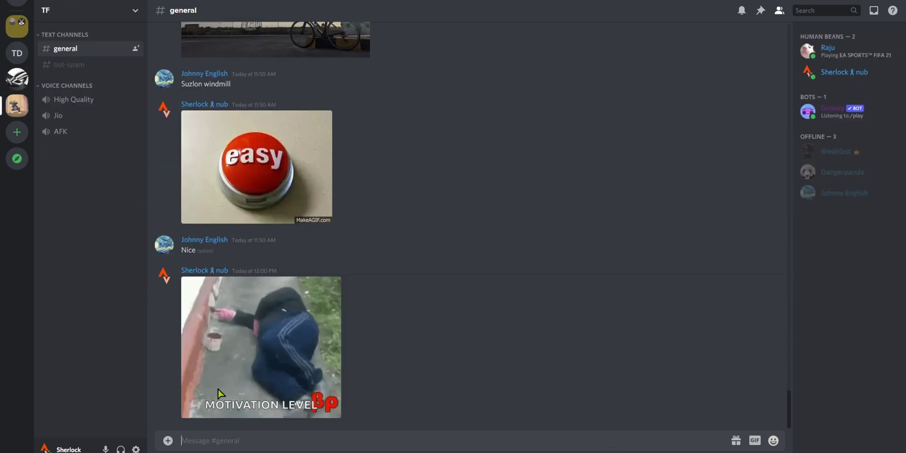
Step: Visit the clips-and-highlights channel of TheEasyWay and navigate back and forward between it and TF's general channel
key(ctrl+alt+Up)
key(alt+Down)
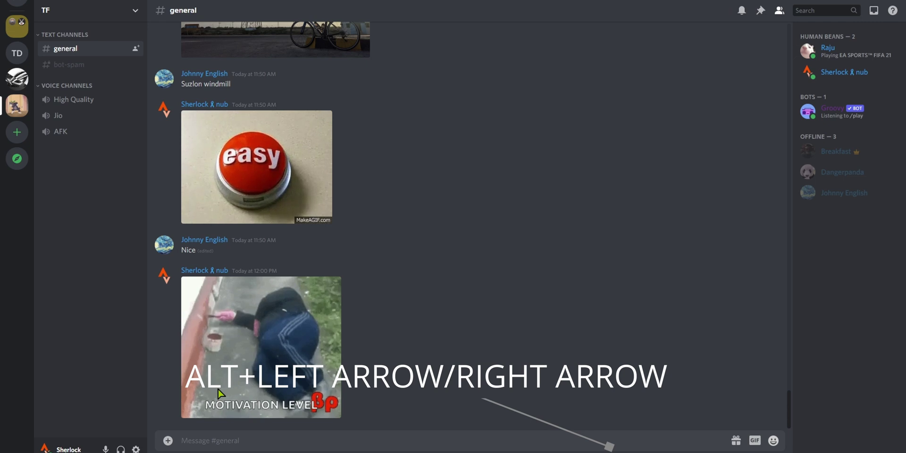
key(alt+Right)
key(alt+Left)
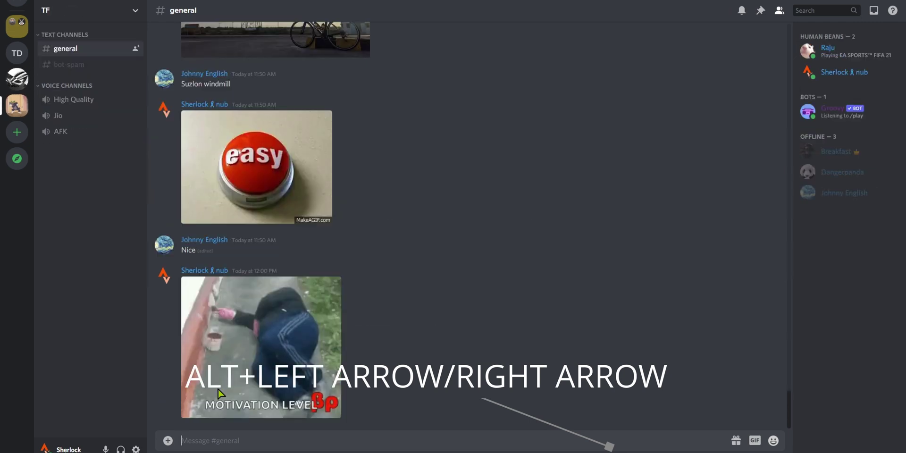
key(alt+Right)
key(alt+Down)
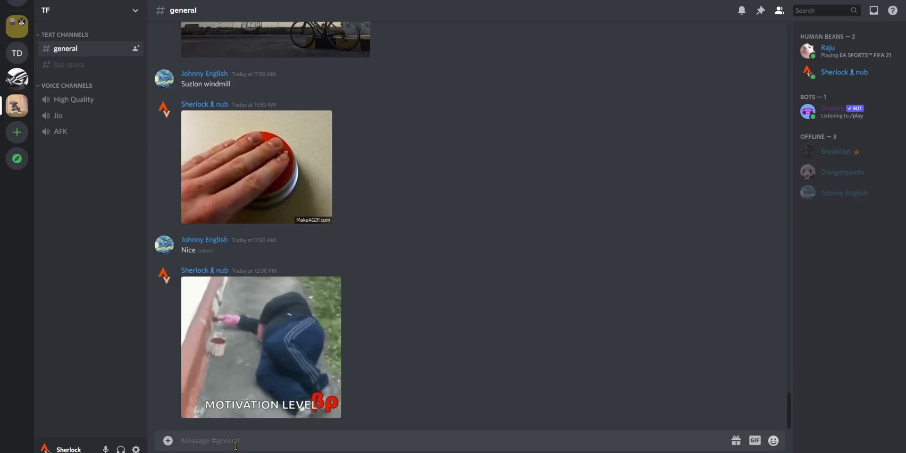
Step: React to the latest GIF message in the general channel with a smiling emoji from the People section
click(235, 441)
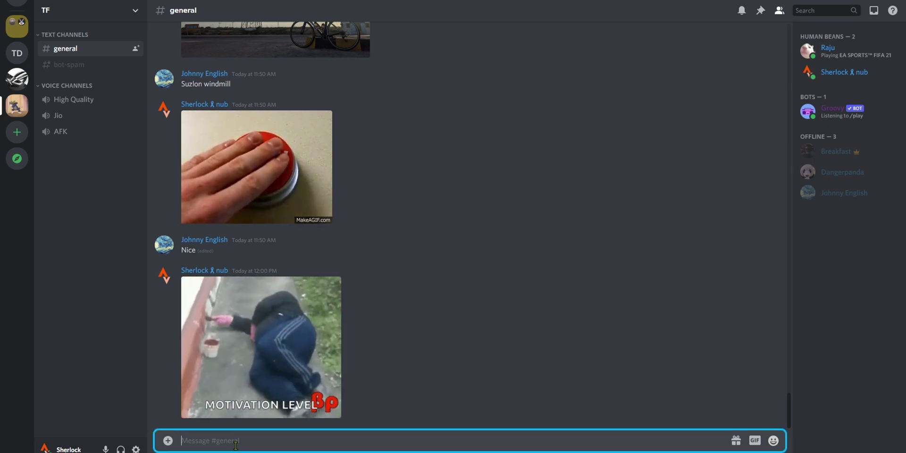
key(shift+Tab)
key(plus)
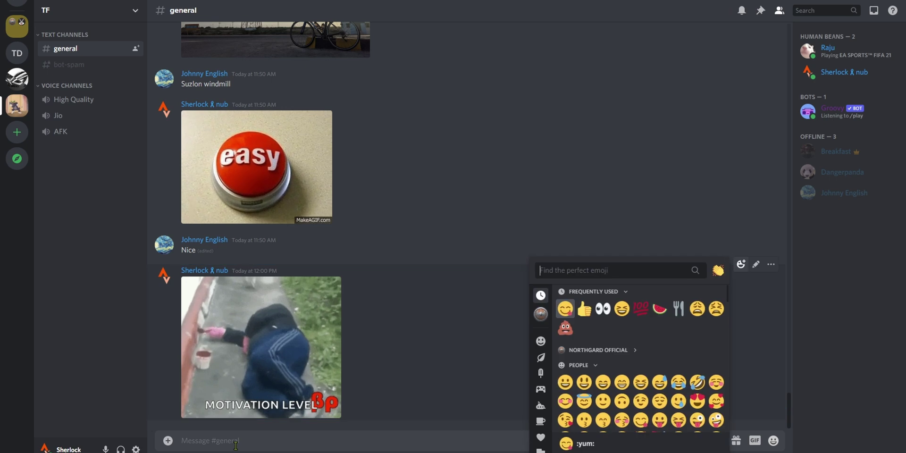
key(Right)
key(Right)
key(Right)
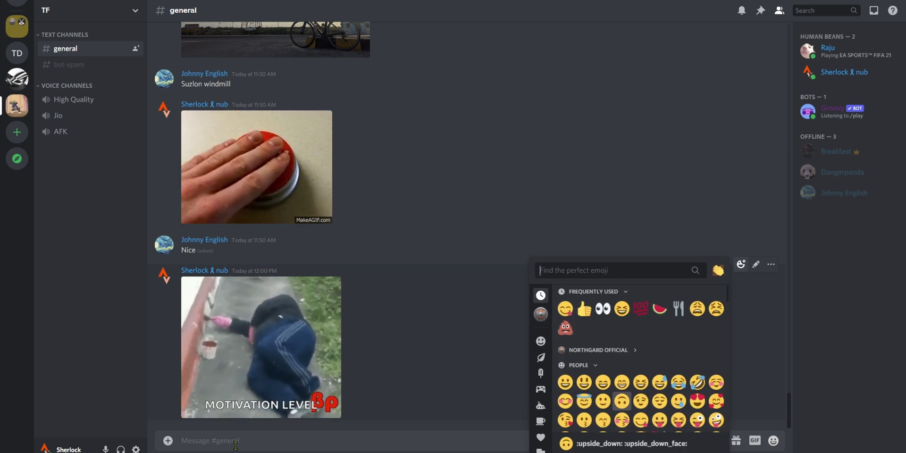
key(Left)
key(Escape)
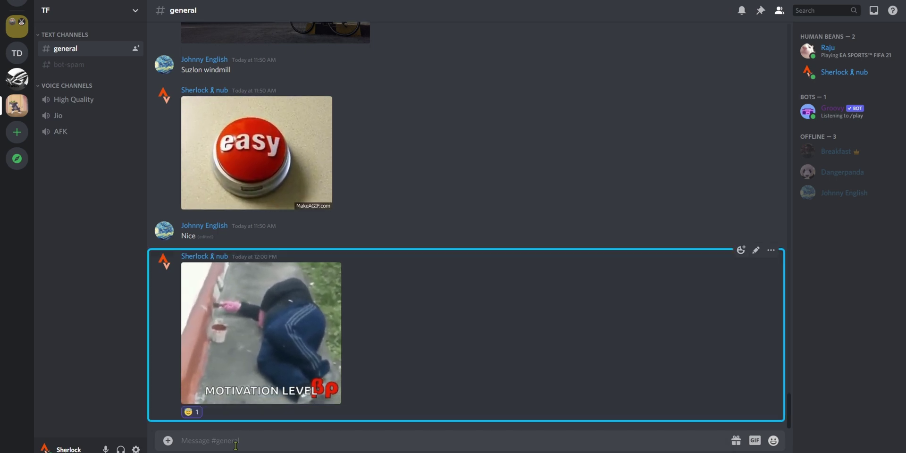
Step: Move through the recent messages, open the latest GIF message for editing, and cancel the edit
key(Up)
key(Up)
key(Up)
key(Down)
key(Down)
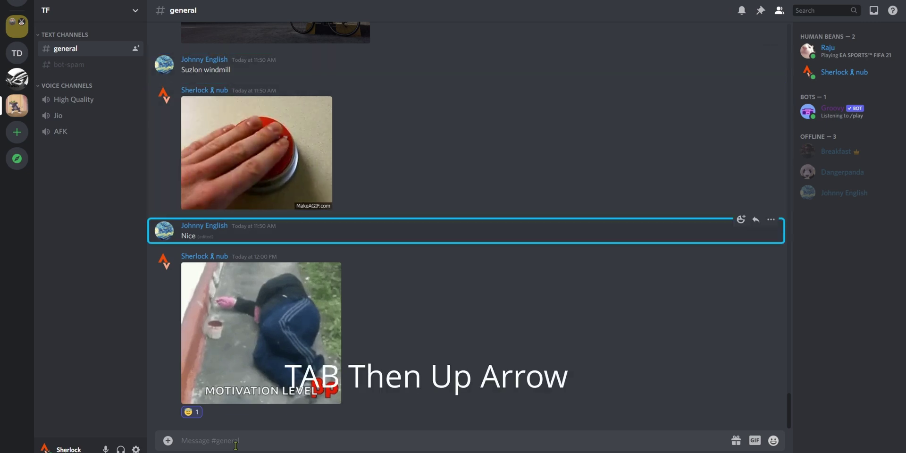
text(e)
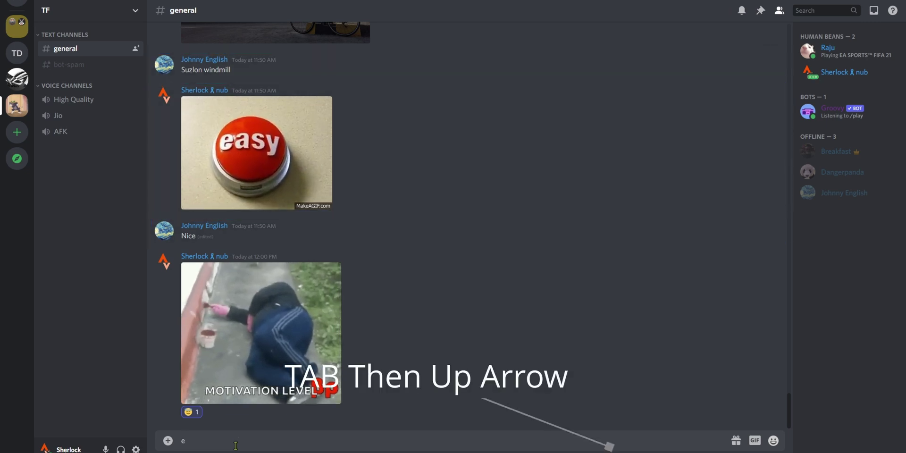
key(BackSpace)
key(Up)
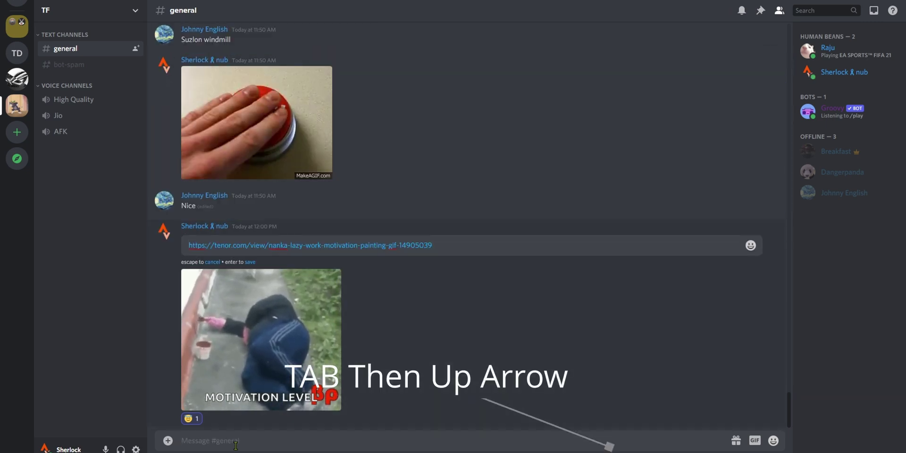
key(Escape)
Step: Move up to the "Suzlon windmill" message and react to it with the poop emoji from the frequently used ones
key(Tab)
key(Up)
key(Up)
key(Up)
key(Up)
key(Up)
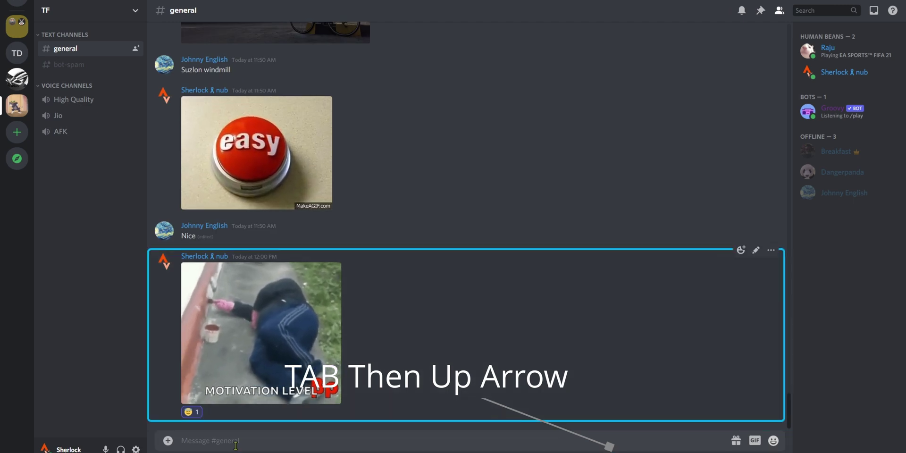
key(Up)
key(Down)
key(Down)
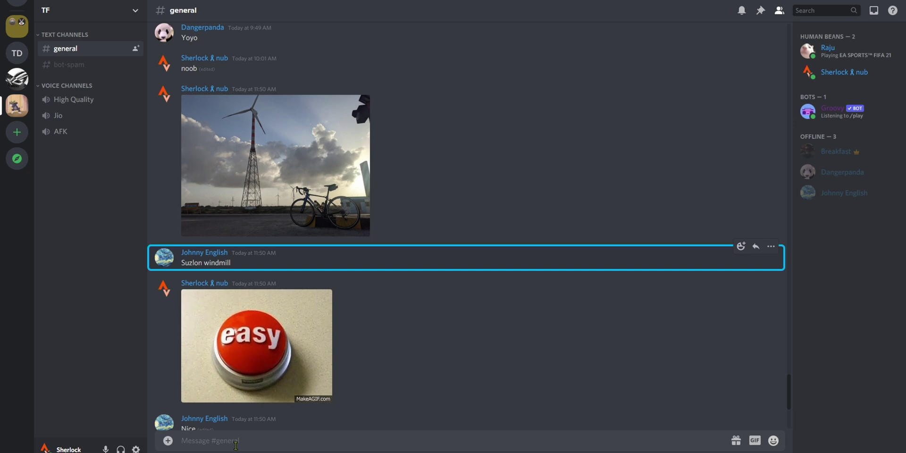
key(plus)
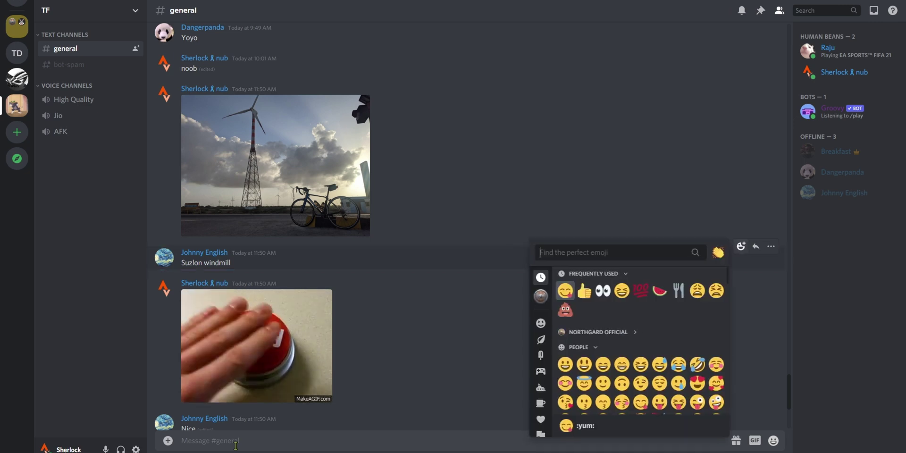
key(Down)
key(Return)
key(Down)
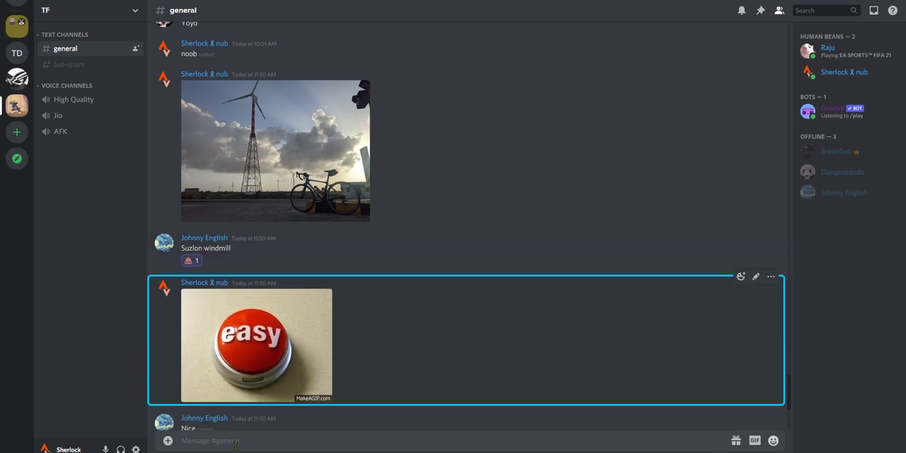
key(Escape)
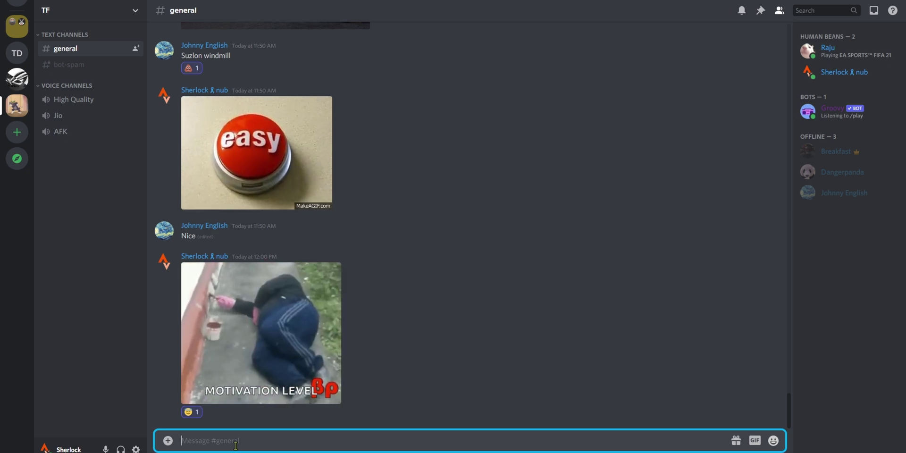
Step: Reply to the "Suzlon windmill" message with "nub"
key(shift+Tab)
key(Up)
key(Up)
key(Up)
key(Up)
key(Up)
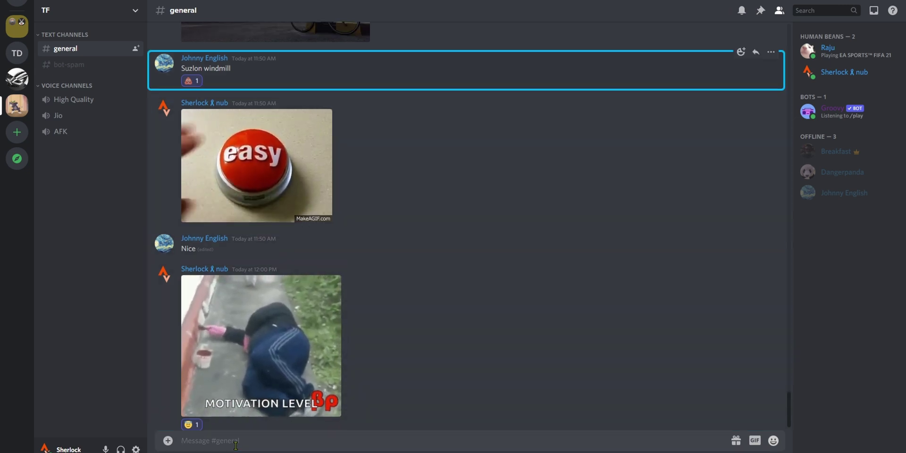
key(Down)
key(Down)
key(r)
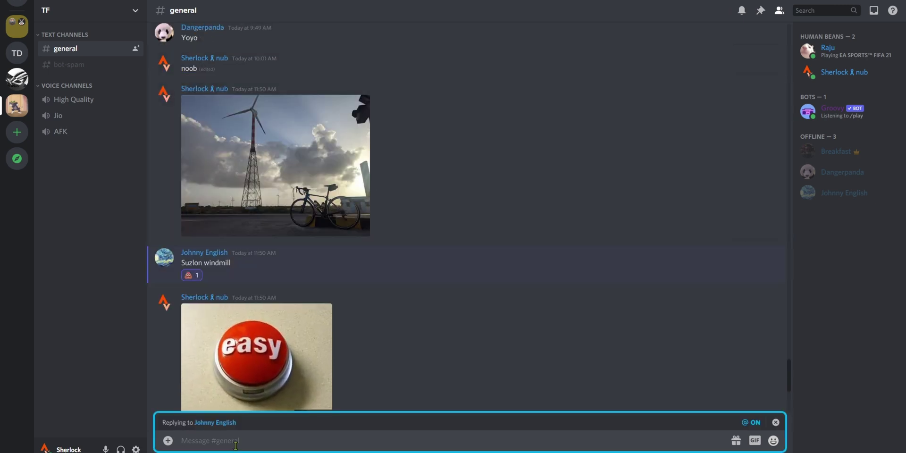
text(n)
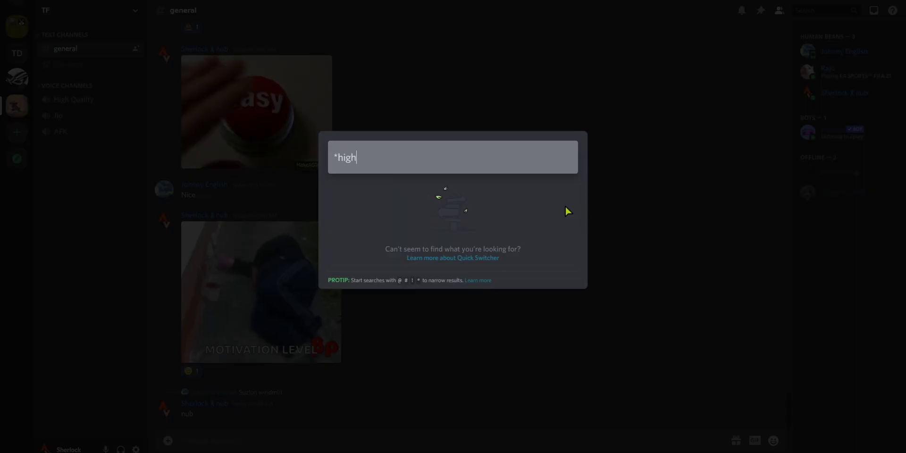
Step: Replace the quick switcher search with "!hig" and join the High Quality voice channel of the TF server
key(BackSpace)
key(BackSpace)
key(BackSpace)
key(BackSpace)
key(BackSpace)
text(!hig)
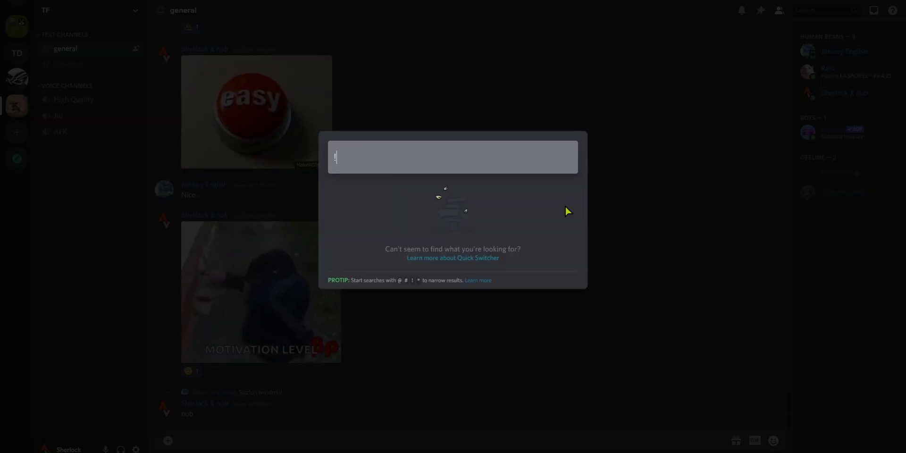
click(566, 207)
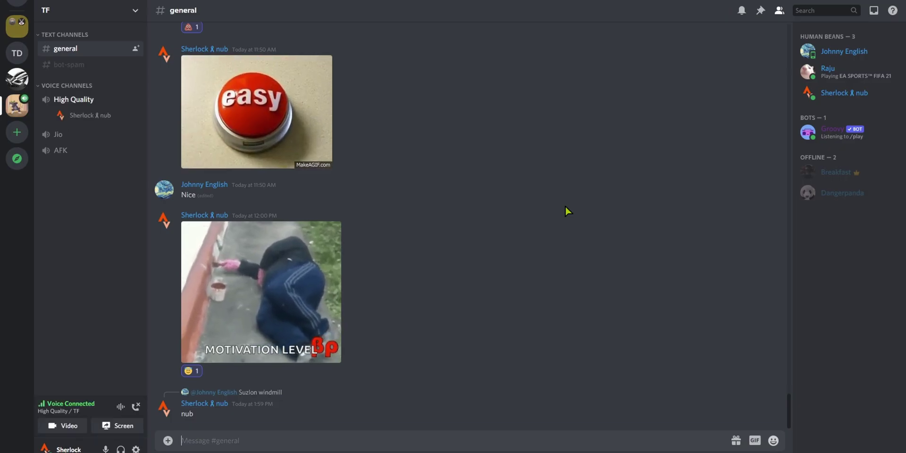
Step: Move the keyboard focus through the interface controls and disconnect from the High Quality voice channel
key(Tab)
key(Tab)
key(Tab)
key(Tab)
key(Tab)
key(Tab)
key(Tab)
key(Tab)
key(Tab)
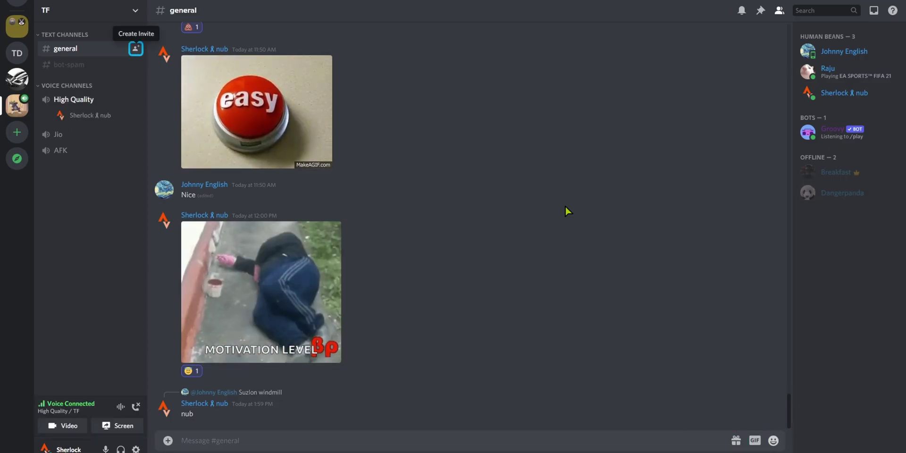
key(Return)
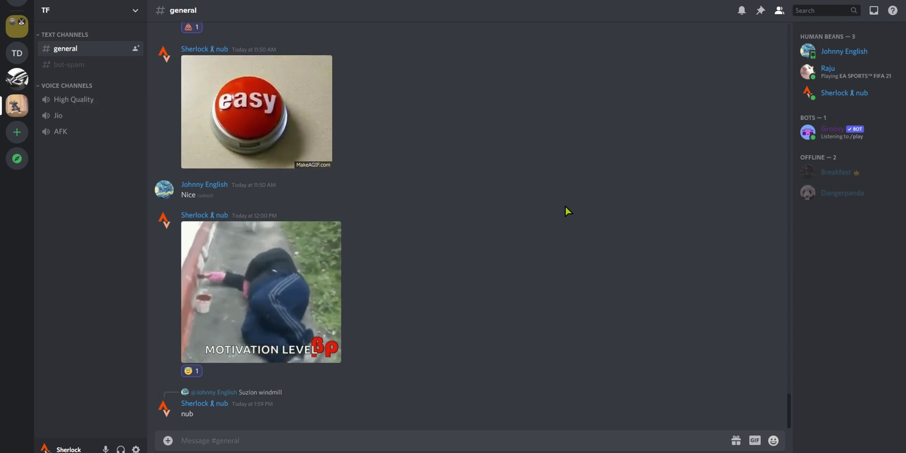
Step: Open the quick switcher and search for "#general tf" to narrow the general channels to the TF server
key(ctrl+k)
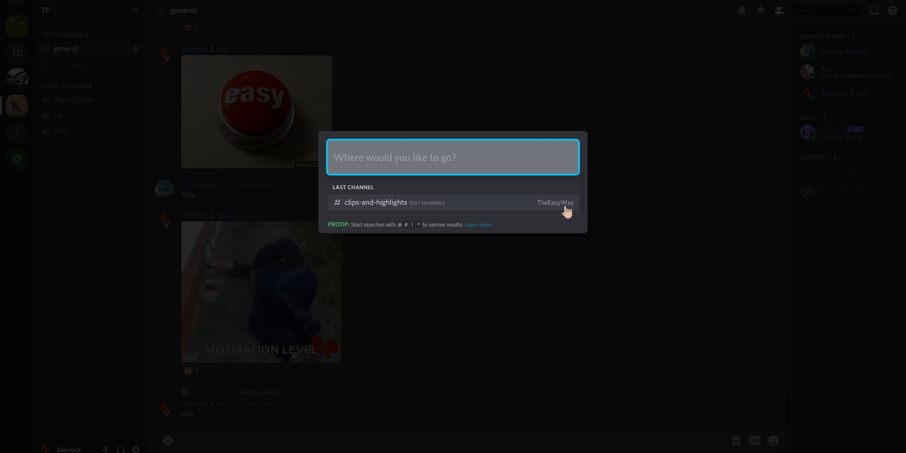
text(#general)
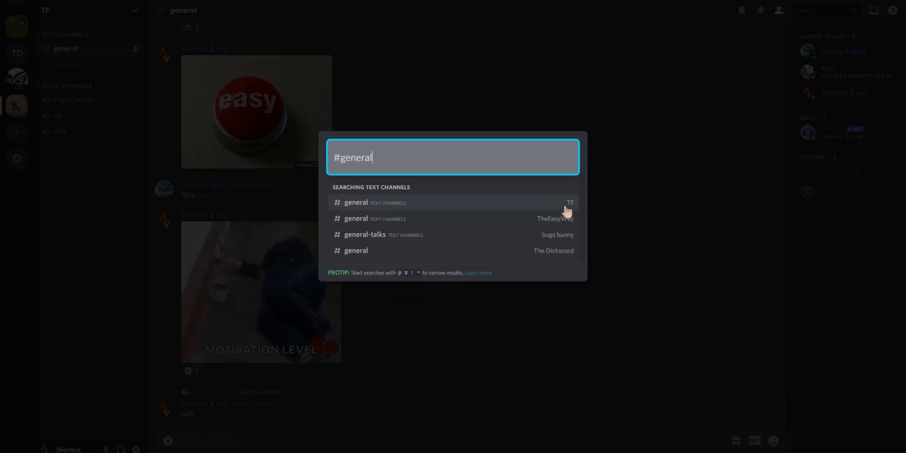
text( tf)
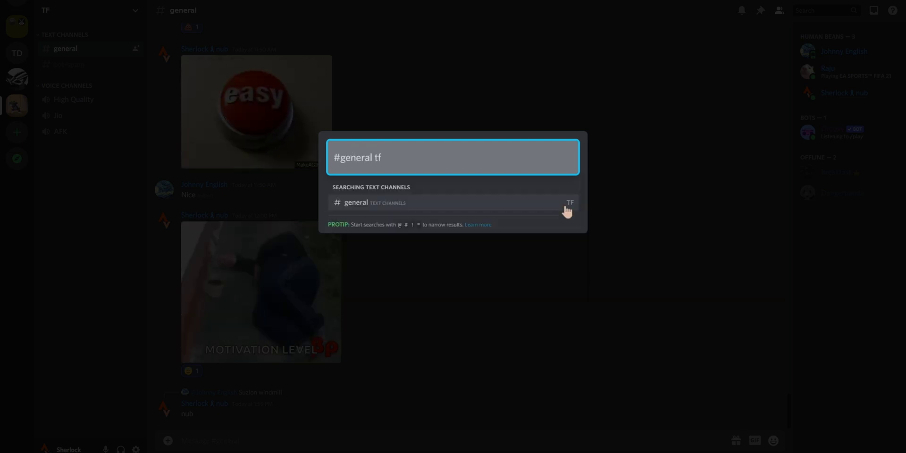
Step: Change the quick switcher search to "#general theeasy" to target the general channel of the TheEasyWay server
key(BackSpace)
text(hewa)
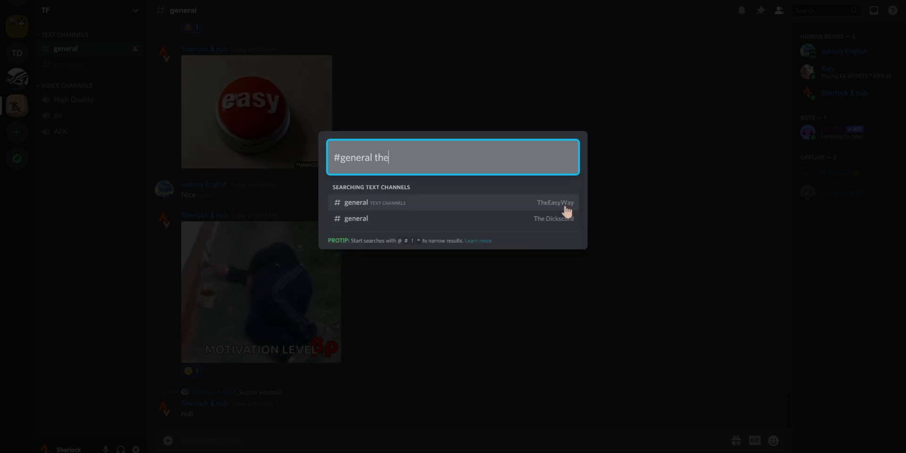
key(BackSpace)
key(BackSpace)
text(easy)
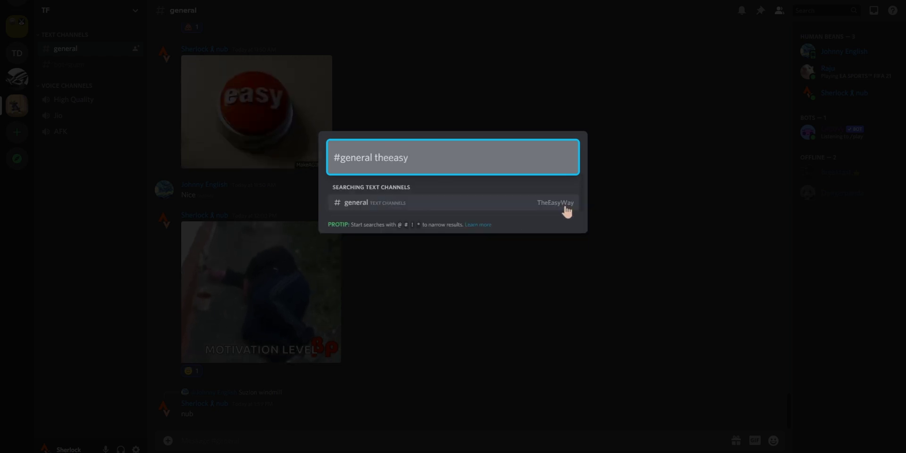
Step: Replace the server filter after "#general" in the quick switcher search with "etc XD"
key(BackSpace)
key(BackSpace)
key(BackSpace)
key(BackSpace)
text(et)
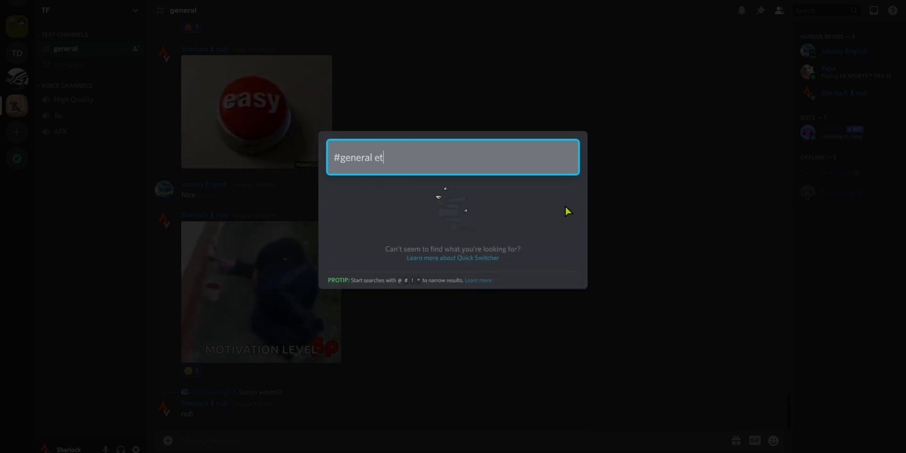
text(c XD)
Step: Clear the quick switcher search and enter "#genera" instead
key(BackSpace)
key(BackSpace)
key(BackSpace)
key(BackSpace)
key(BackSpace)
key(BackSpace)
key(BackSpace)
key(BackSpace)
key(BackSpace)
key(BackSpace)
key(BackSpace)
key(BackSpace)
key(BackSpace)
key(BackSpace)
key(BackSpace)
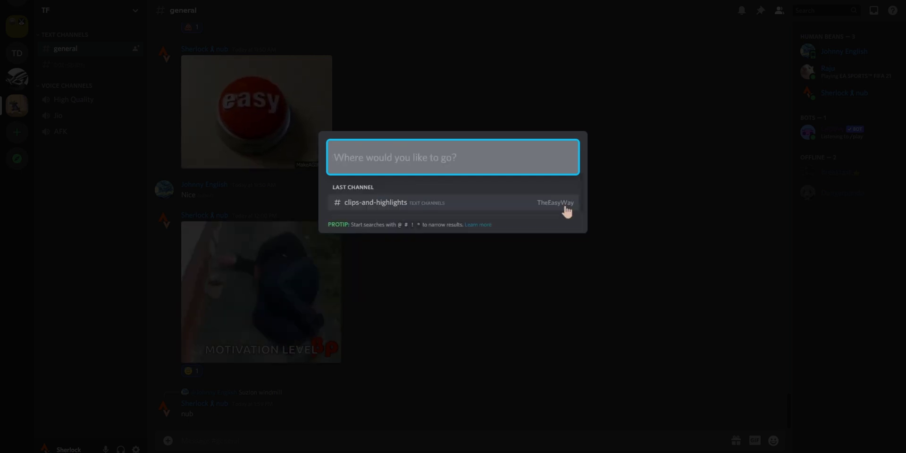
text(#genera)
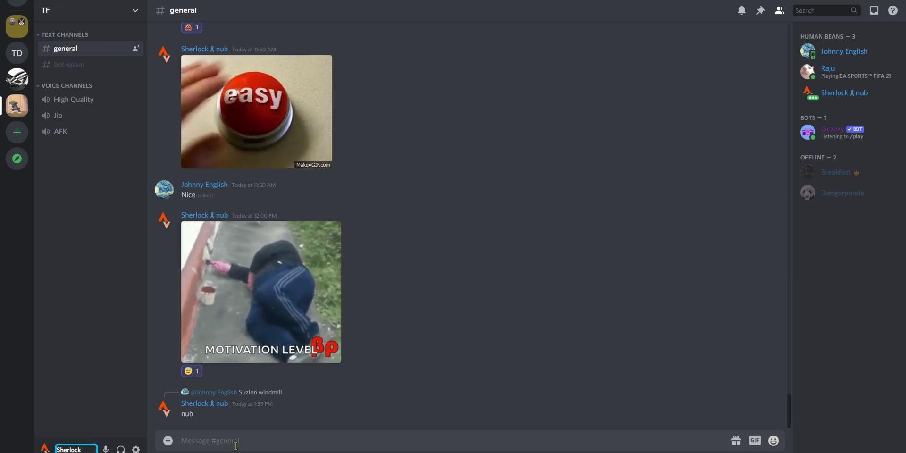
Step: Open the user settings and go to the Keybinds page using keyboard navigation
click(136, 449)
key(Down)
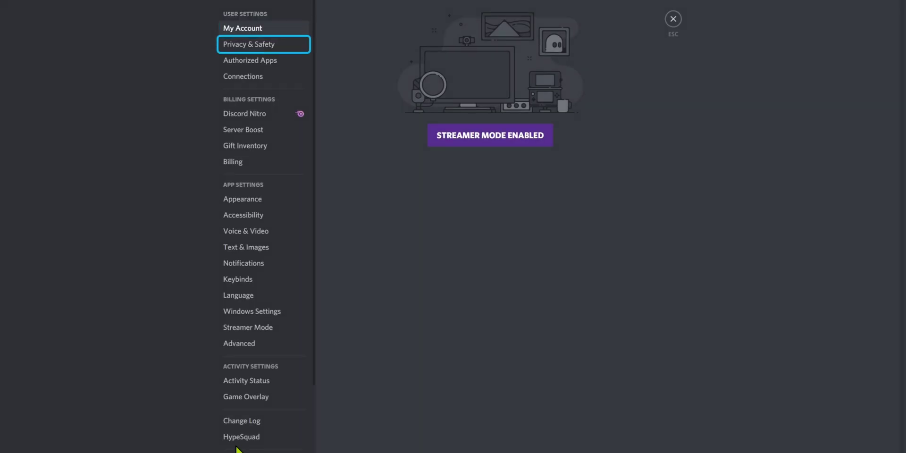
key(Down)
key(Down)
key(Down)
key(Down)
key(Down)
key(Down)
key(Down)
key(Down)
key(Down)
key(Down)
key(Down)
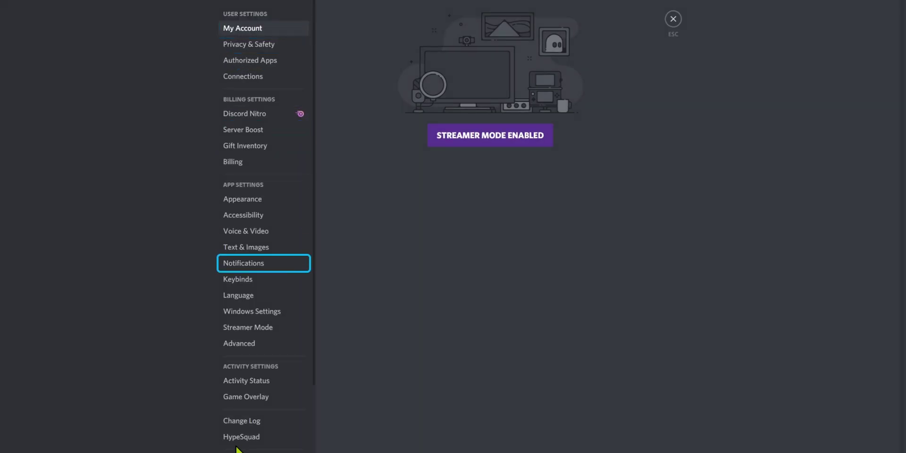
key(Down)
key(Return)
Step: Move the keyboard focus through the Keybinds page, from the Activate Overlay Chat entry down past the Toggle Overlay entry
key(Tab)
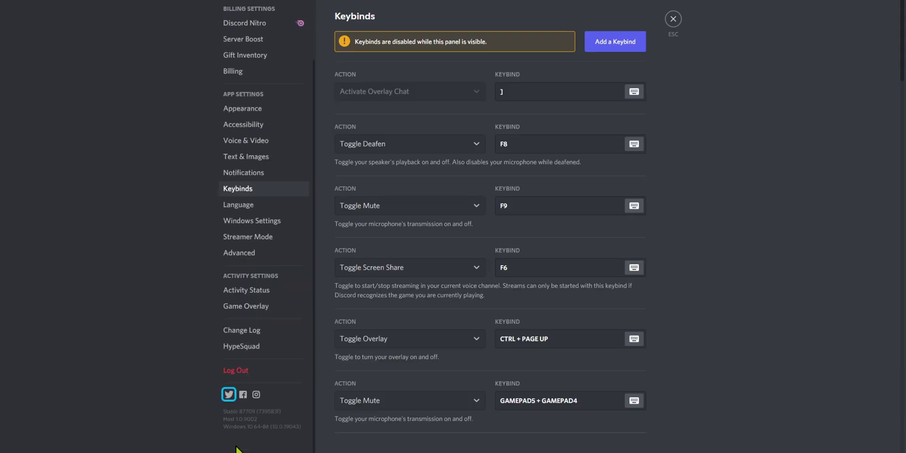
key(Tab)
key(Tab)
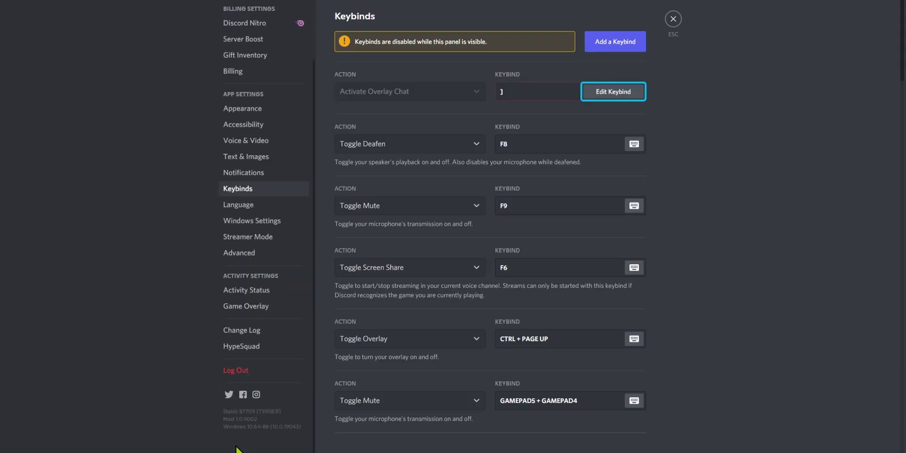
key(Tab)
key(Tab)
key(Tab)
key(Tab)
key(Tab)
key(Tab)
key(Tab)
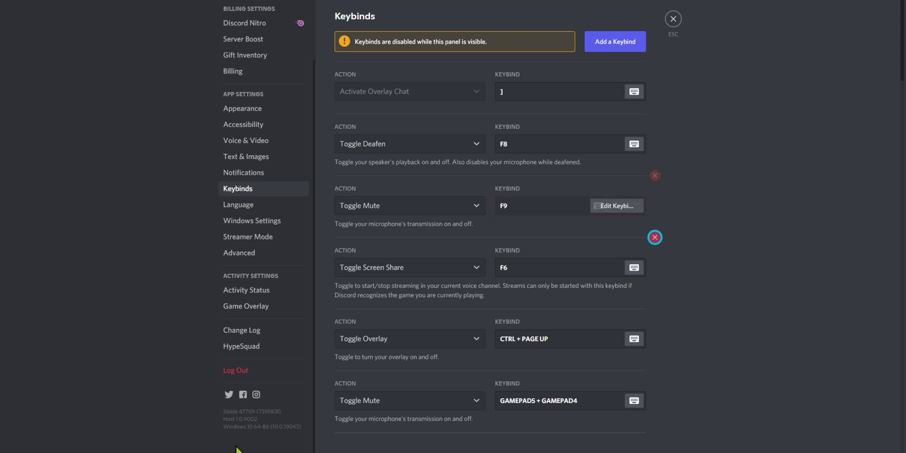
key(Tab)
key(Tab)
key(Tab)
key(Tab)
key(Tab)
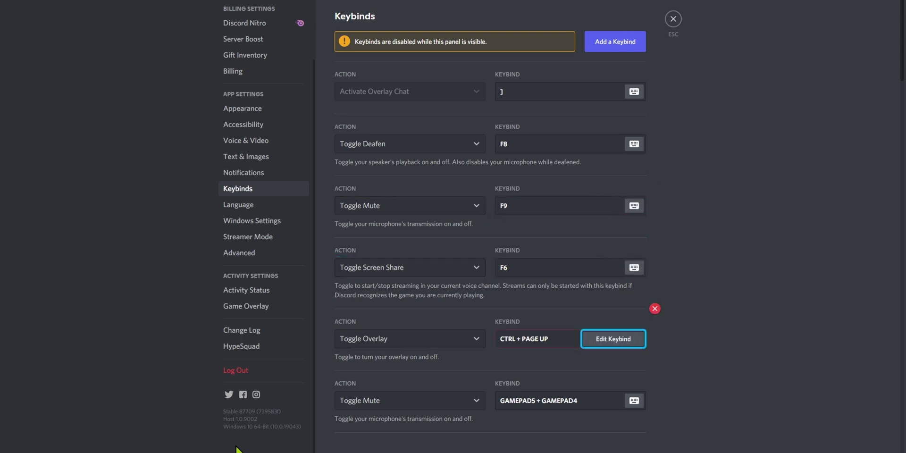
key(Tab)
key(Tab)
key(Tab)
key(Tab)
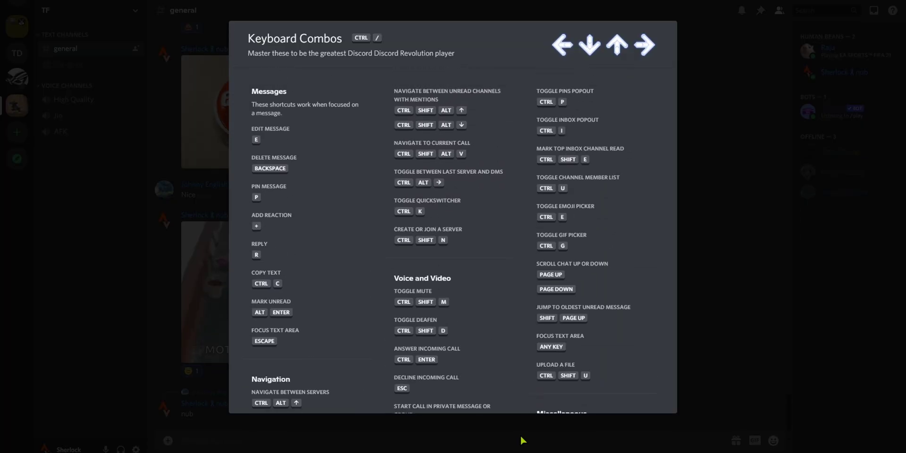
Step: Look through the Keyboard Combos list, from the Messages shortcuts down to the Navigation, Chat and Miscellaneous ones
scroll(522, 440, down, 4)
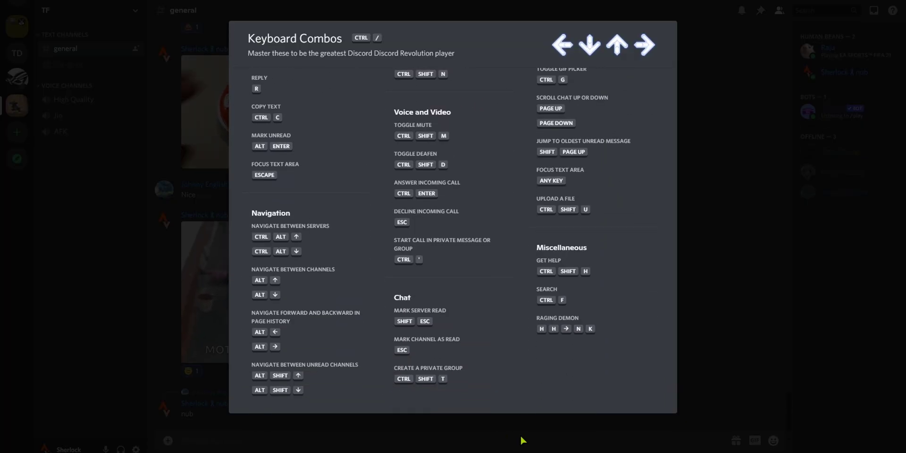
scroll(522, 441, up, 4)
scroll(522, 440, down, 4)
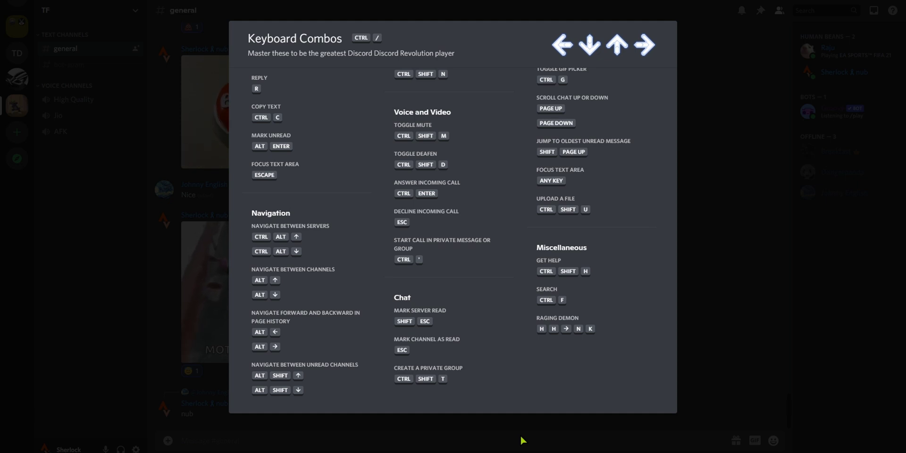
key(Left)
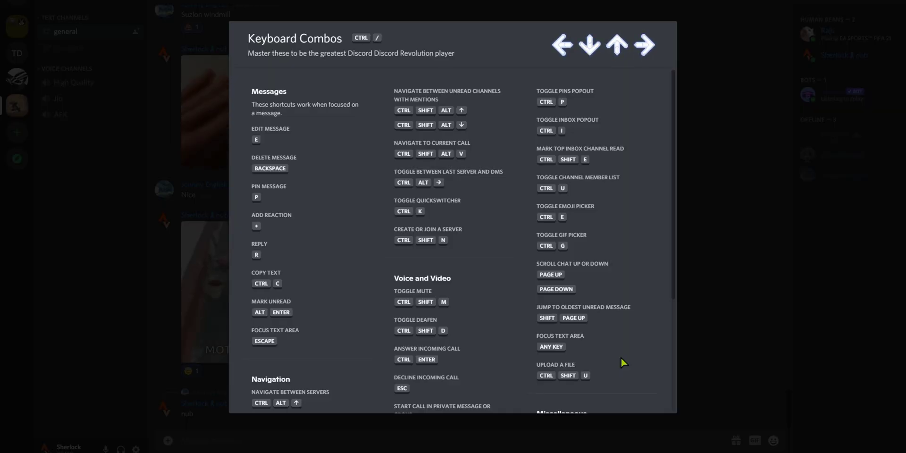
scroll(621, 331, down, 3)
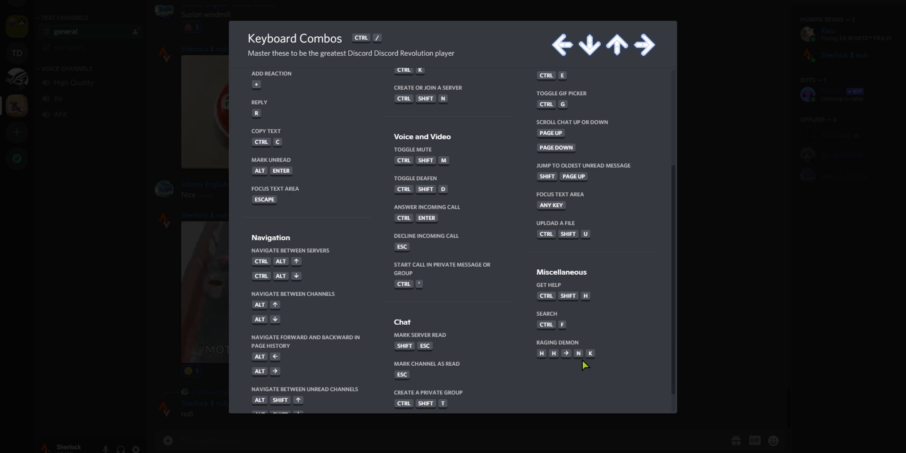